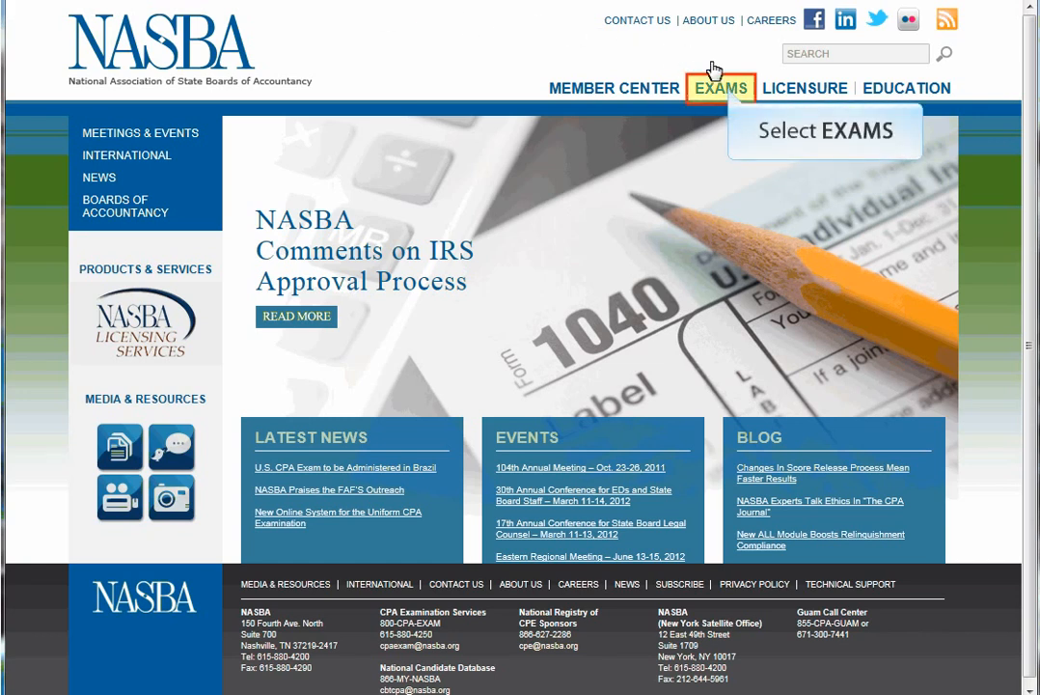
Go from EXAMS > CPA Exam to the Tennessee page and start the re-examination application.
left_click(731, 94)
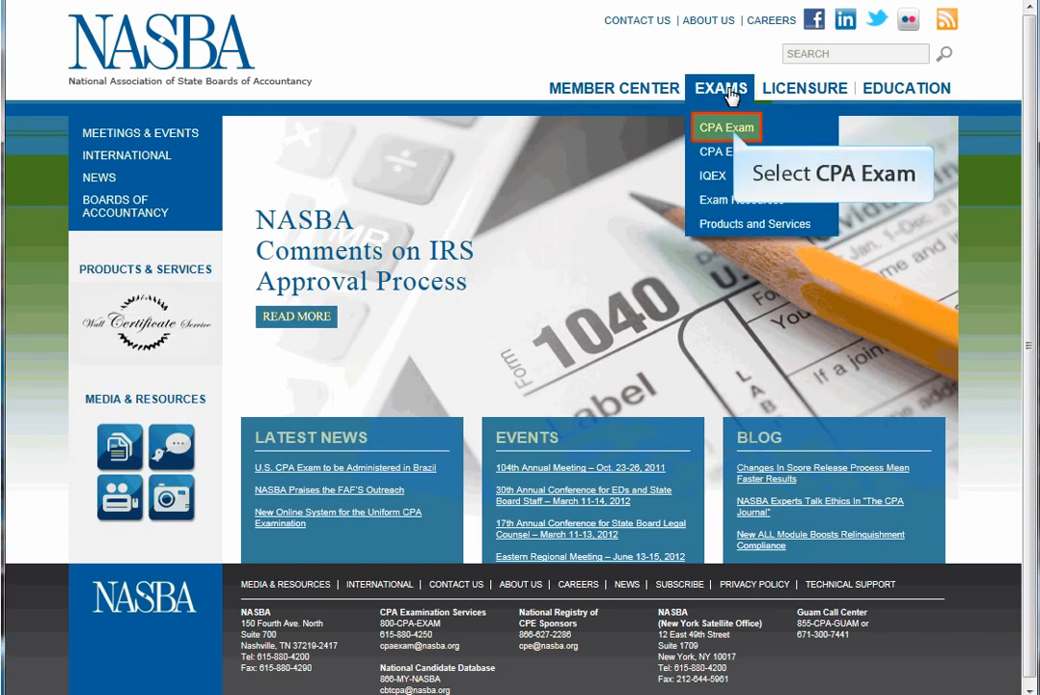
left_click(733, 128)
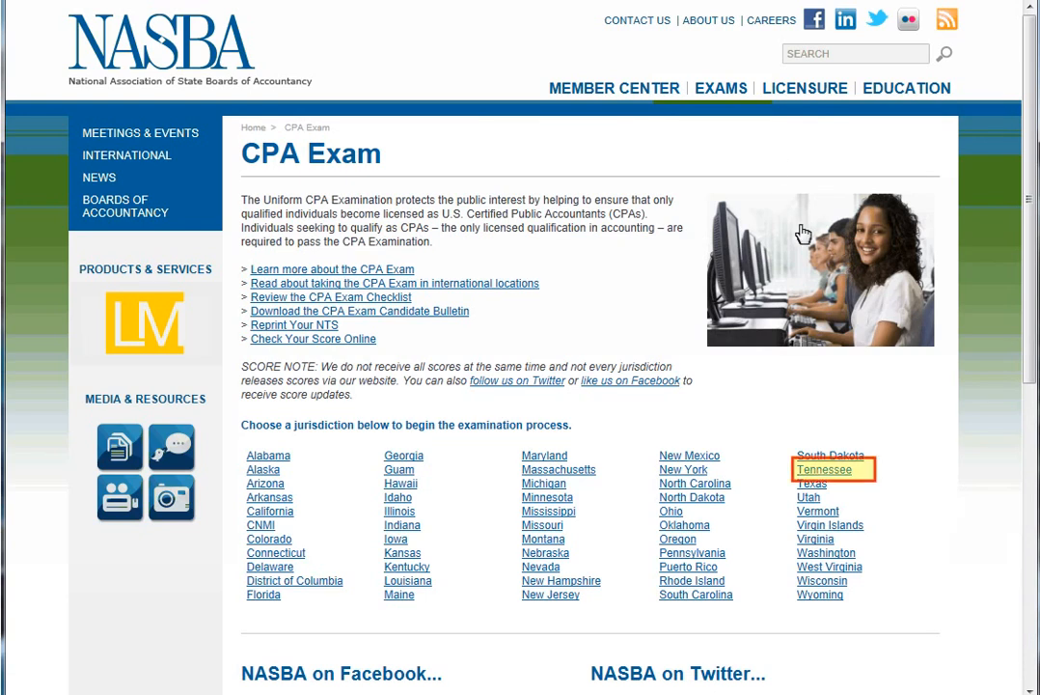
left_click(823, 470)
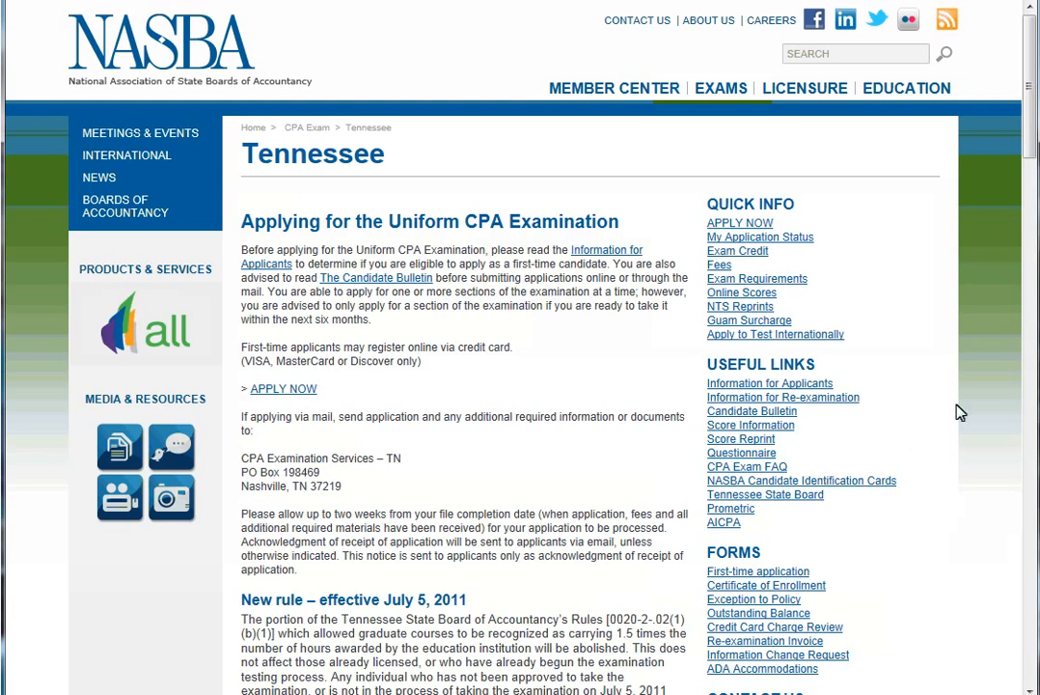
left_click_drag(1033, 104, 1025, 222)
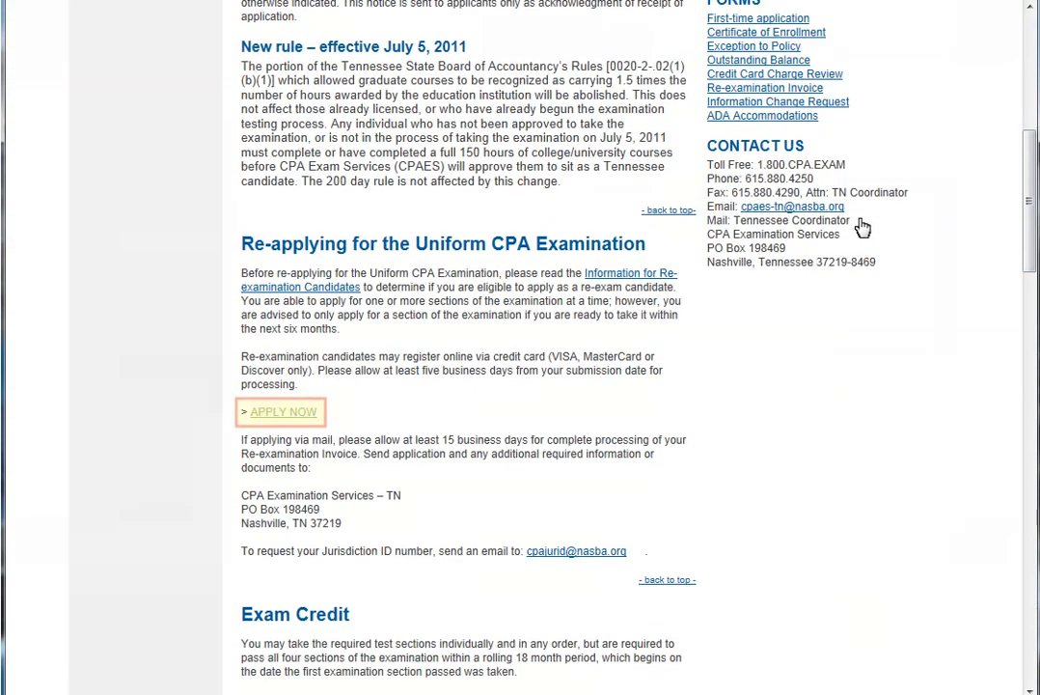
left_click(284, 412)
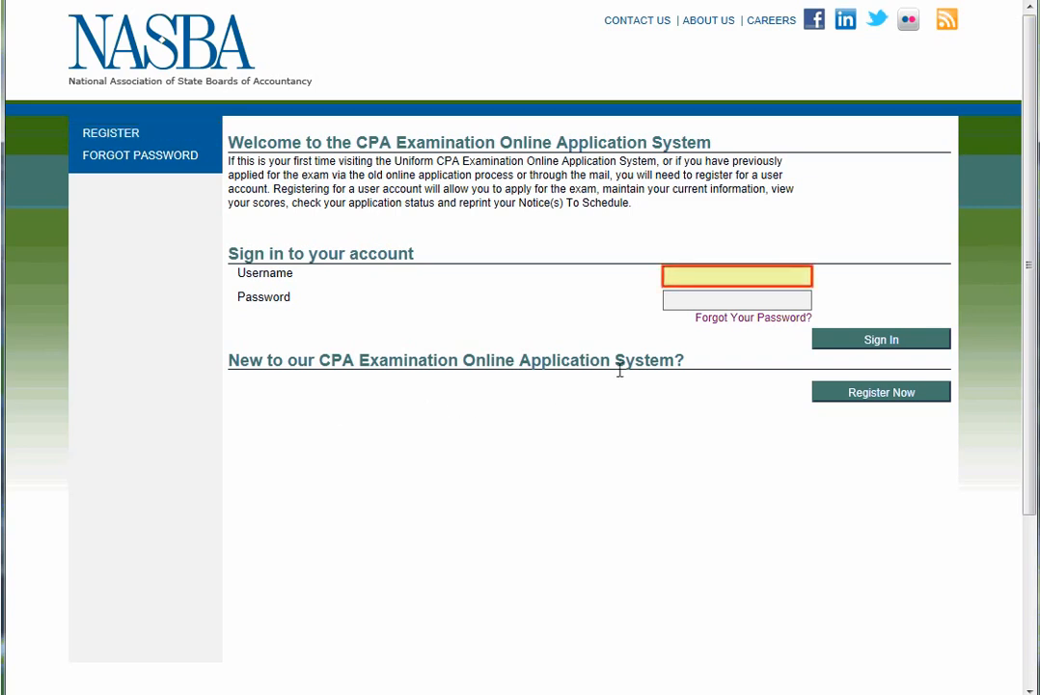
Sign in with the candidate's username and password.
left_click(688, 277)
type("johnnynasba")
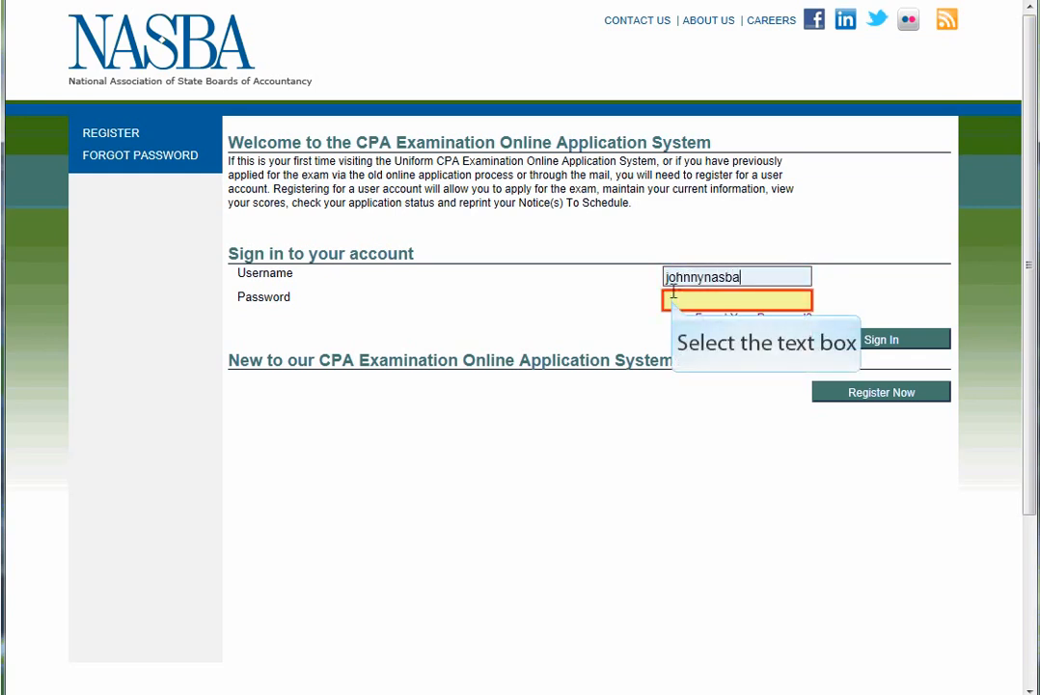
left_click(672, 300)
type("•••••••••••")
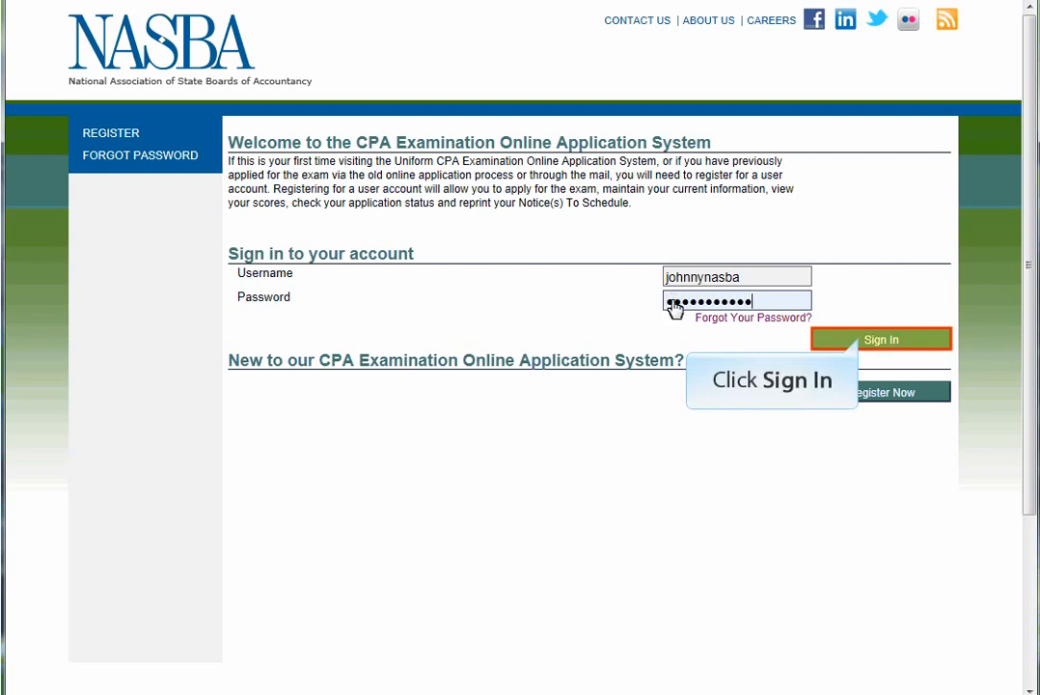
left_click(863, 341)
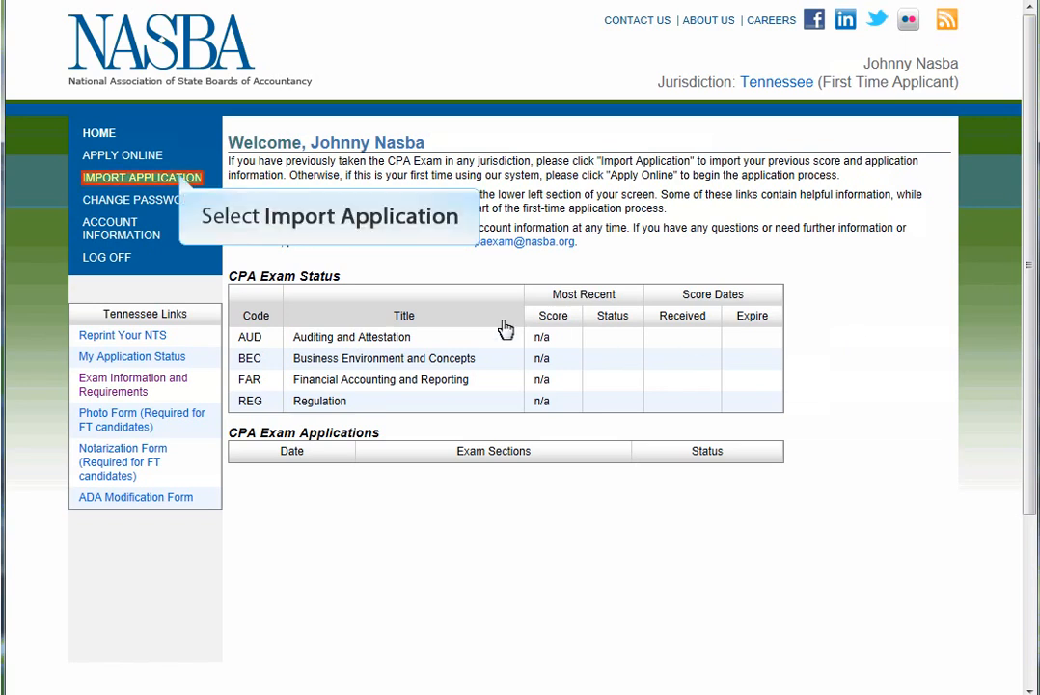
Import the Tennessee application history using the candidate's jurisdiction ID, then acknowledge the confirmation.
left_click(183, 181)
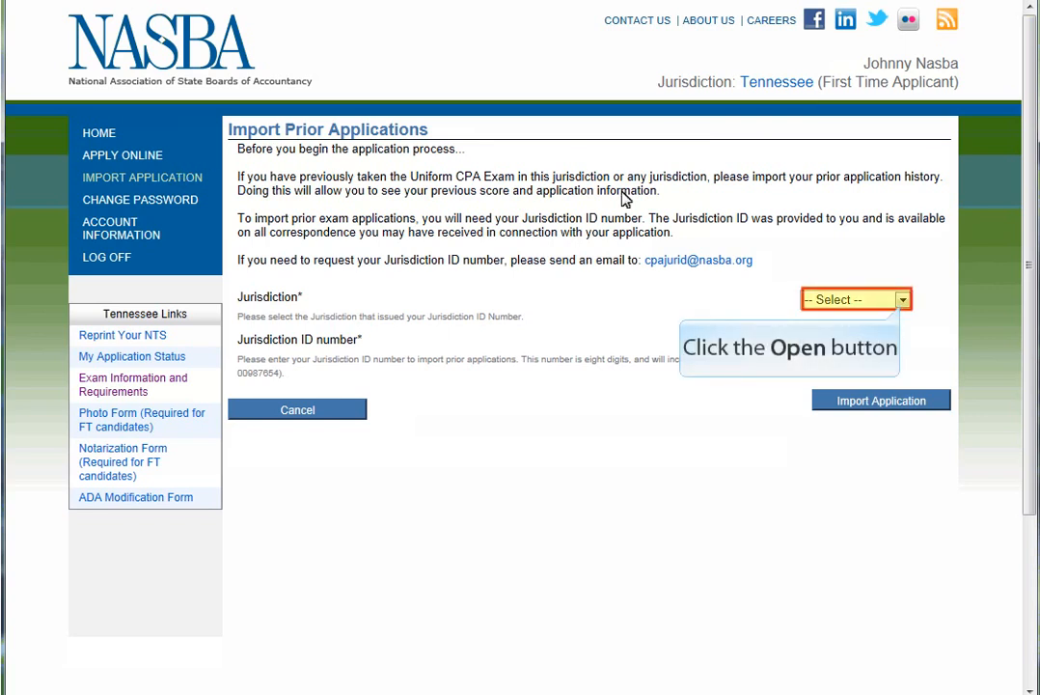
left_click(902, 301)
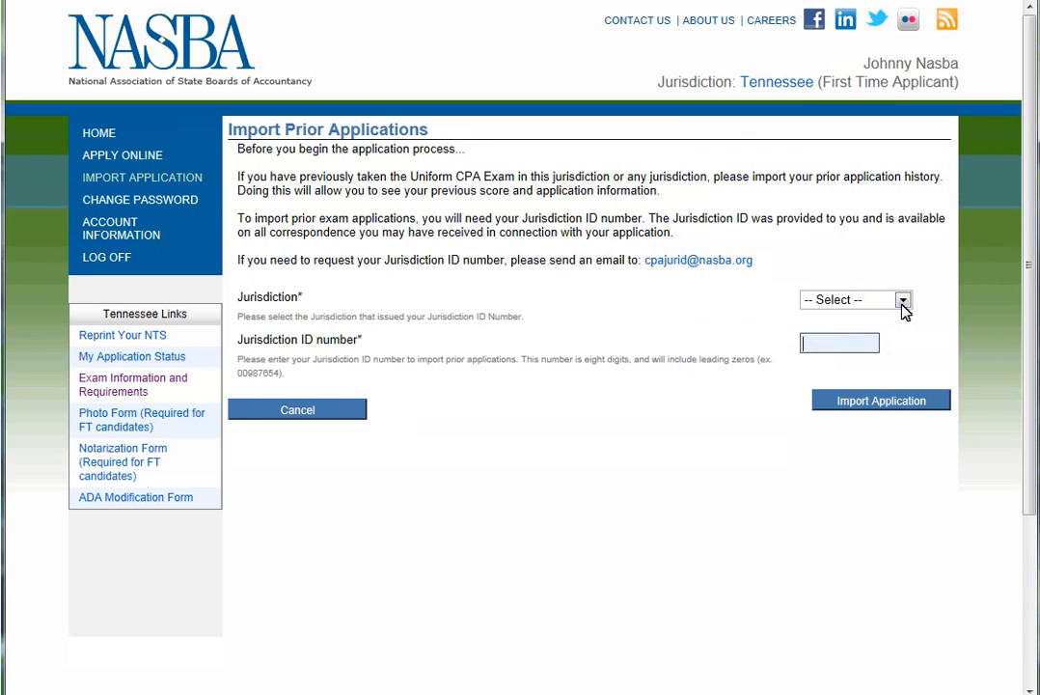
left_click(902, 303)
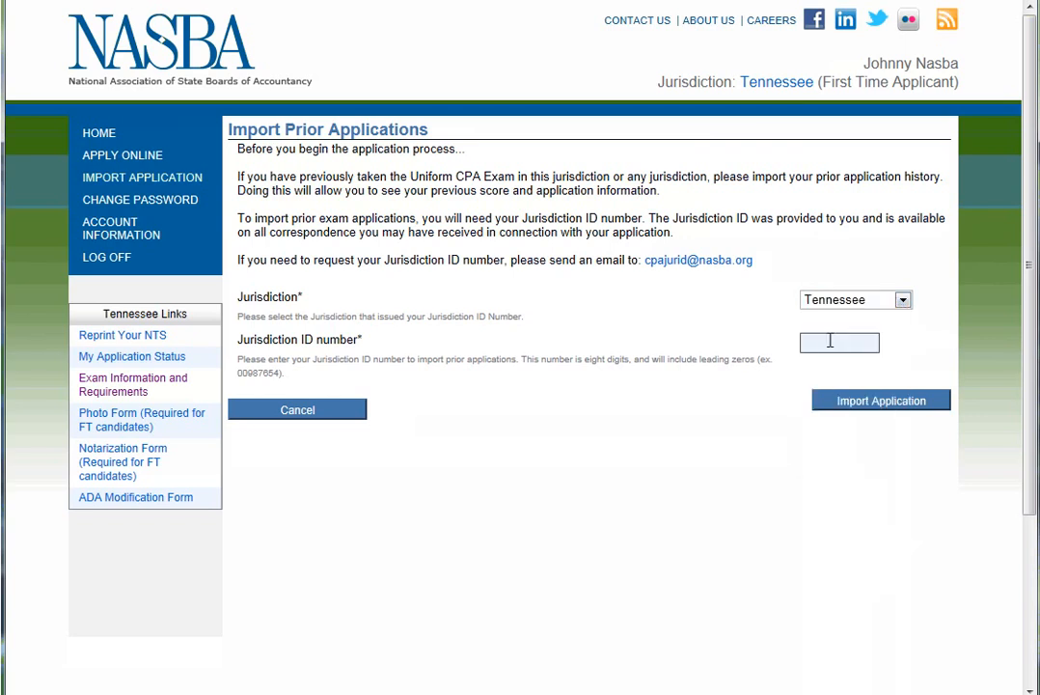
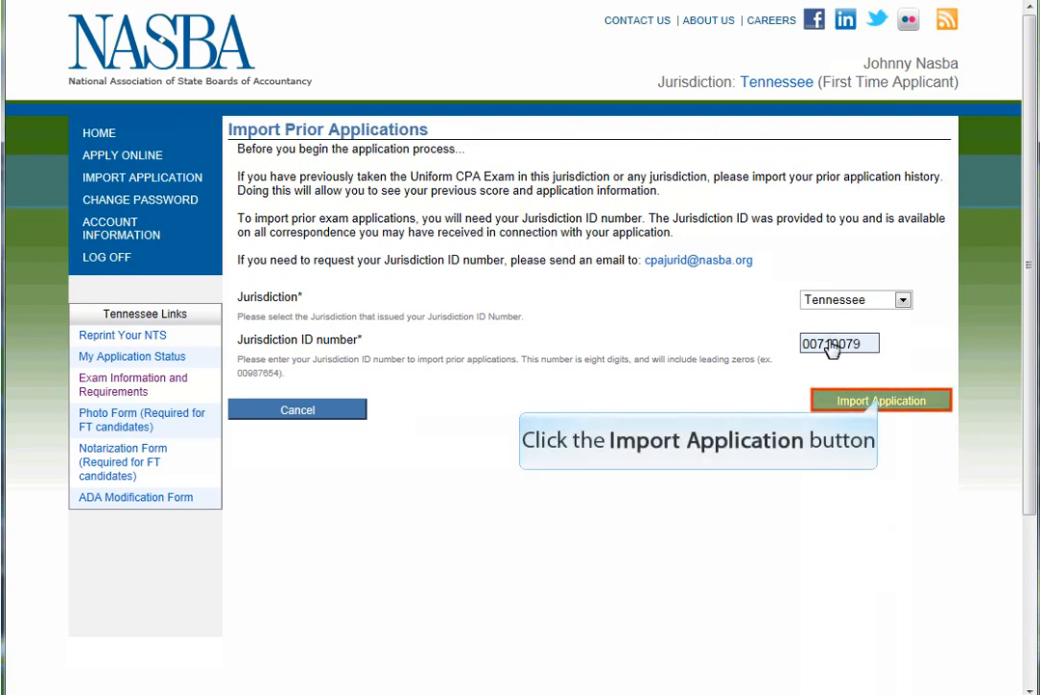
left_click(882, 403)
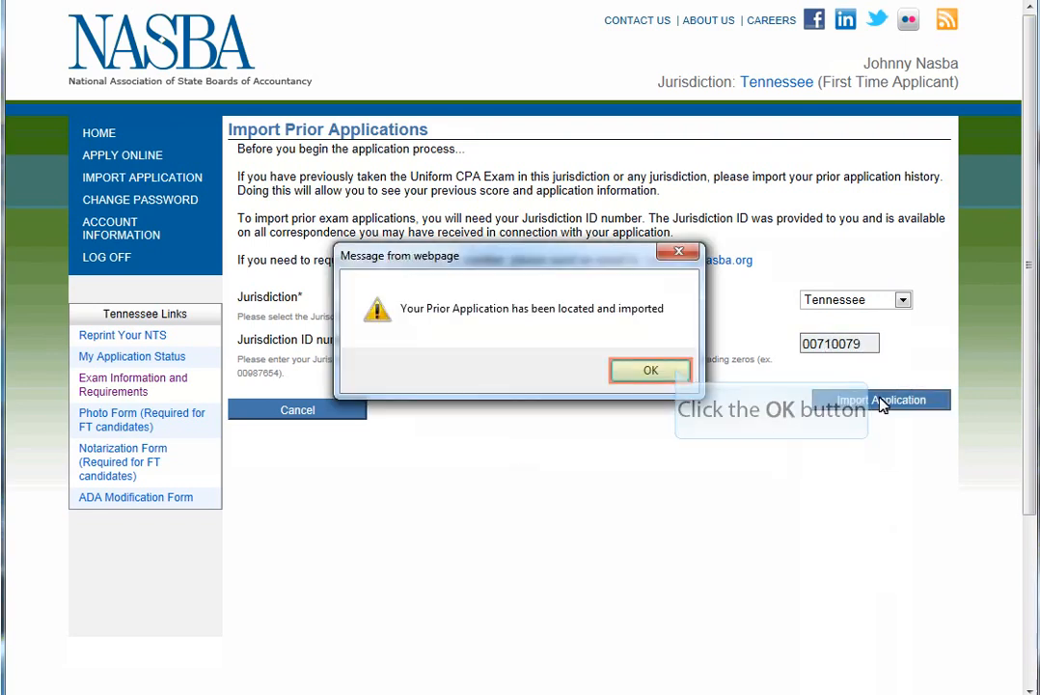
left_click(678, 372)
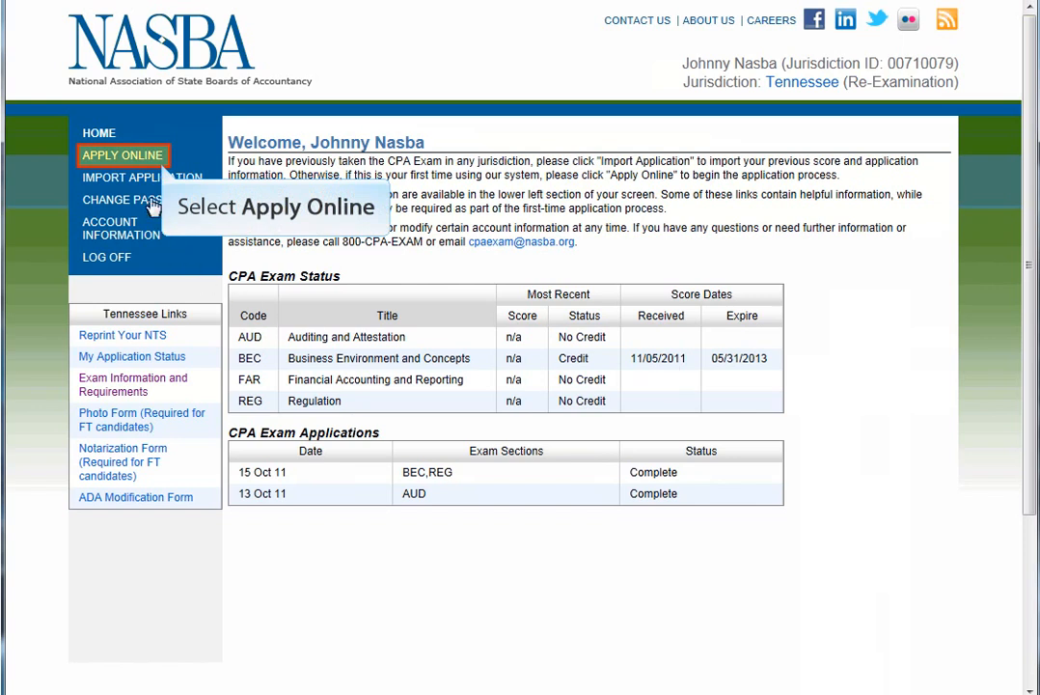
Start a new online application, answer Yes to a previous Tennessee application, and move past the introduction.
left_click(147, 158)
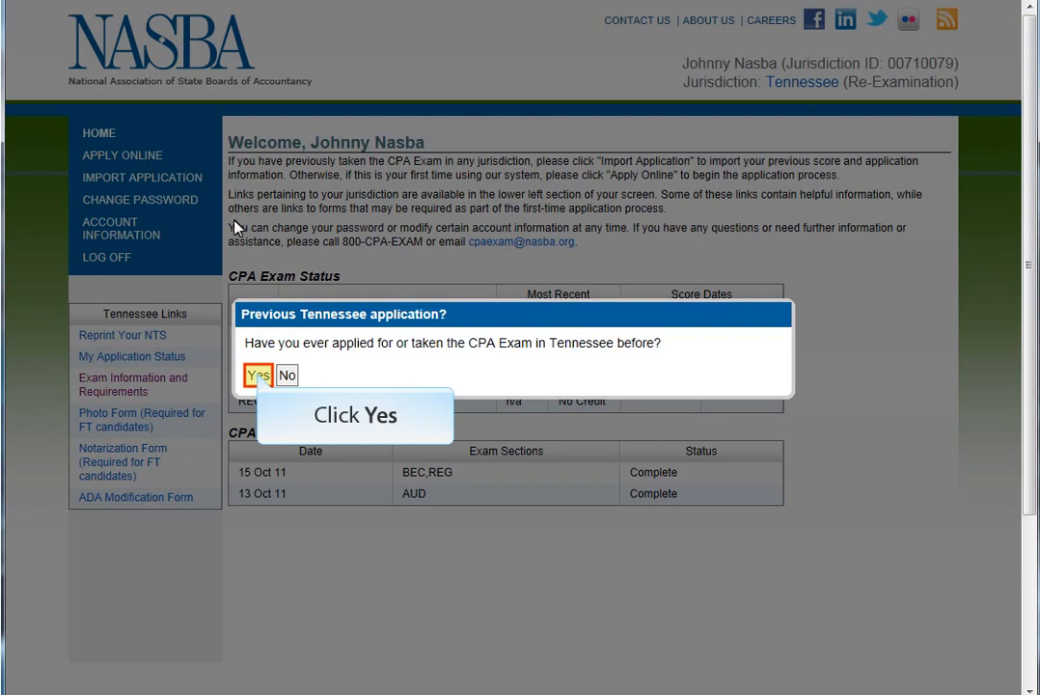
left_click(257, 376)
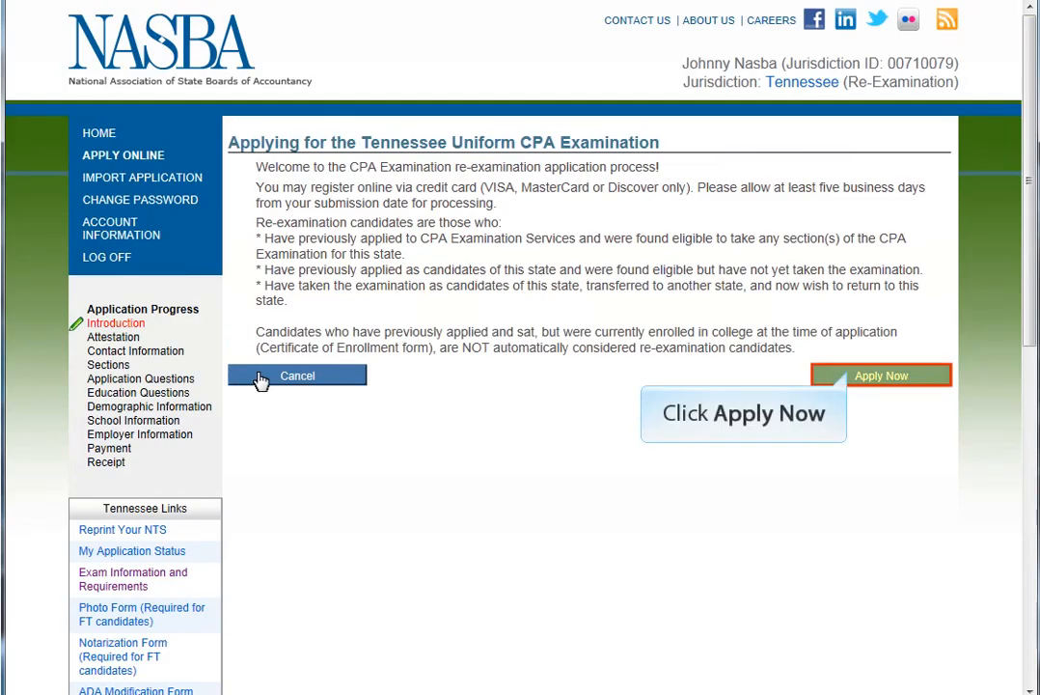
left_click(850, 376)
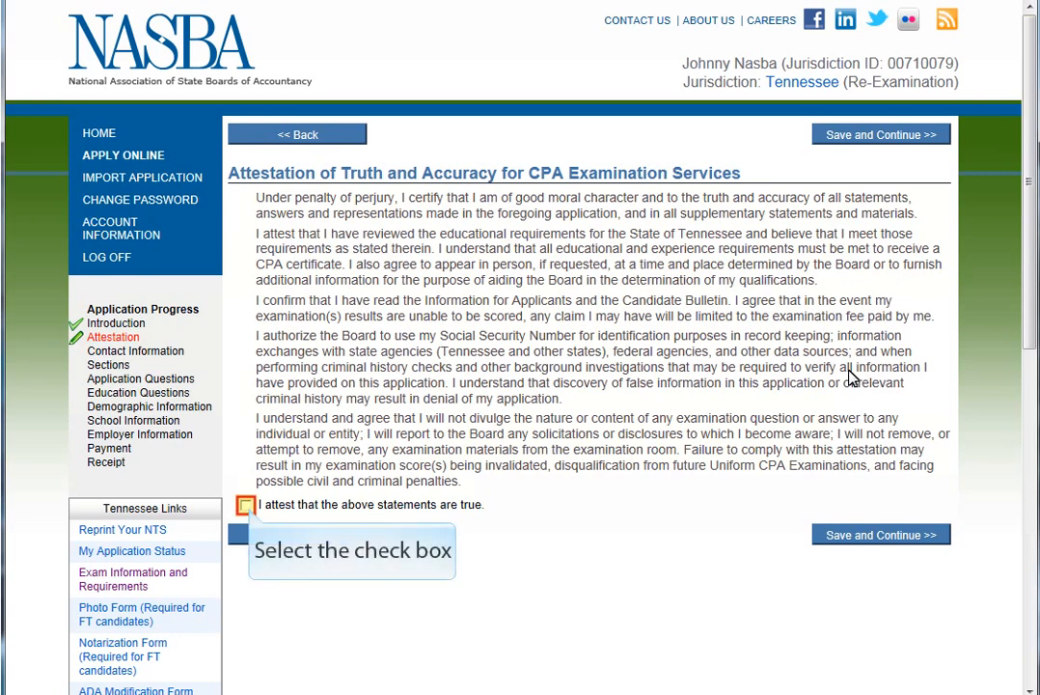
Tick 'I attest that the above statements are true' and save the attestation.
left_click(246, 505)
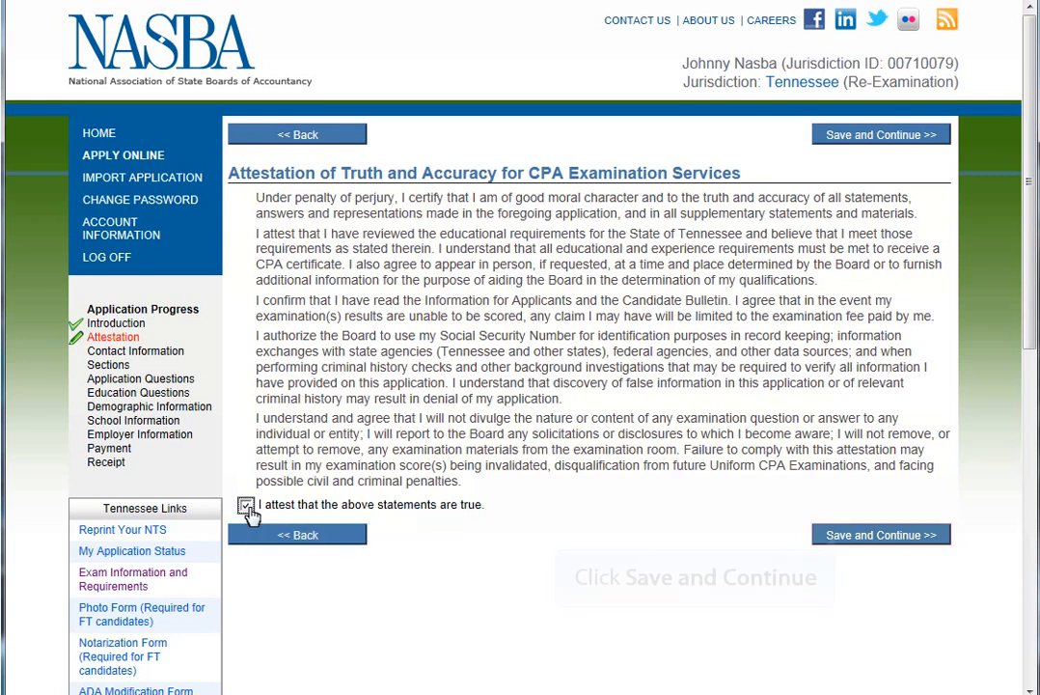
left_click(837, 541)
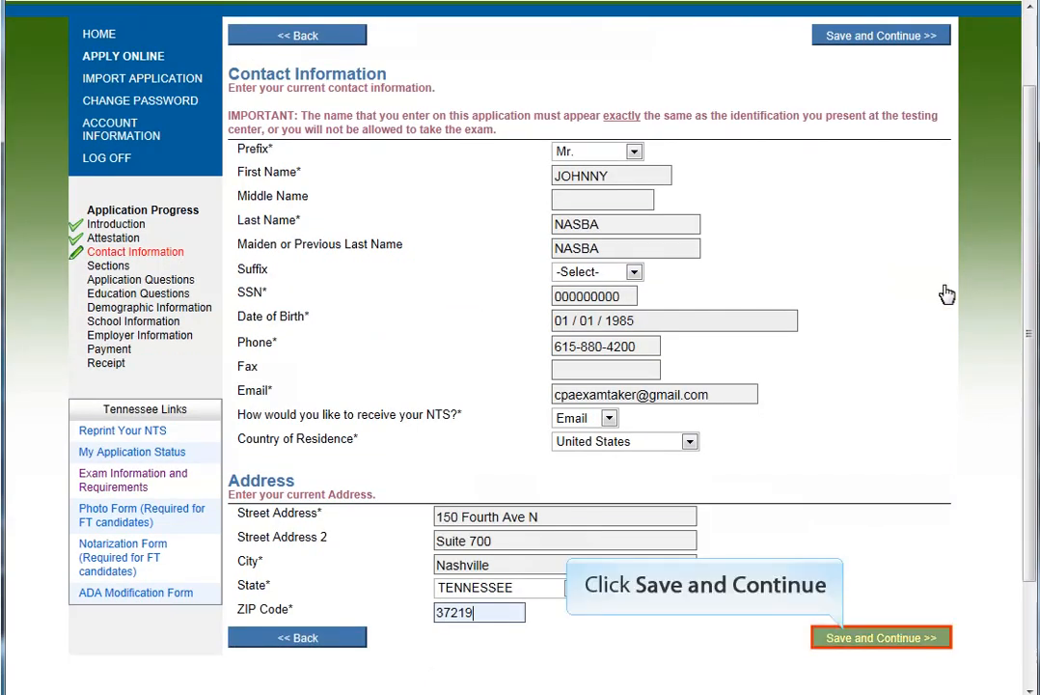
Save the contact details, select only the AUD exam section, and save that choice.
left_click(830, 637)
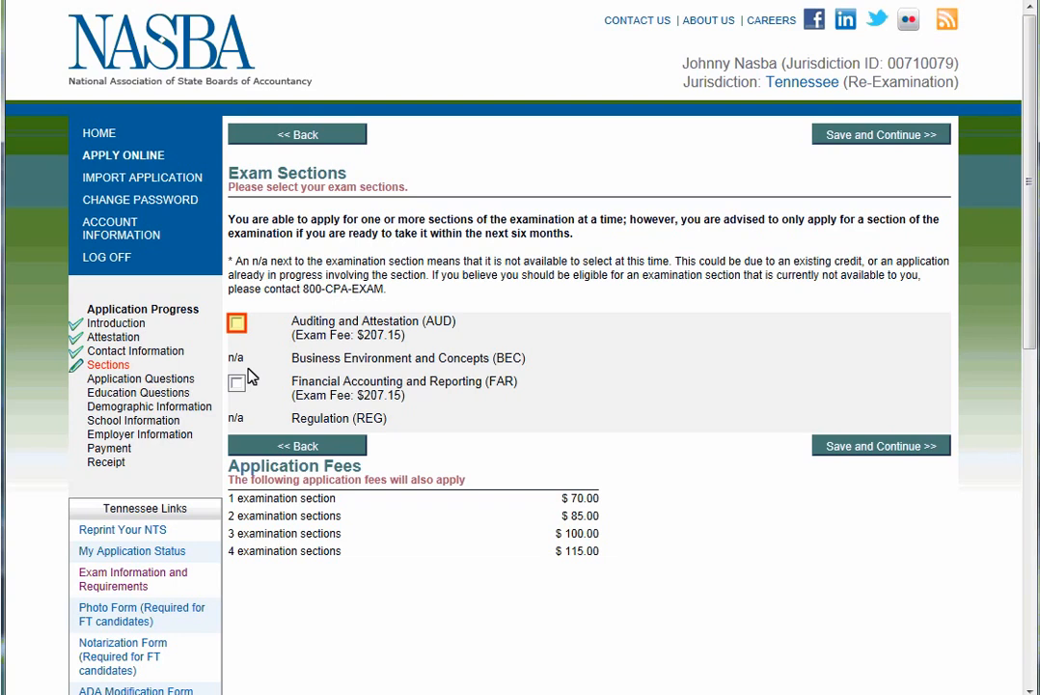
left_click(236, 322)
left_click(865, 448)
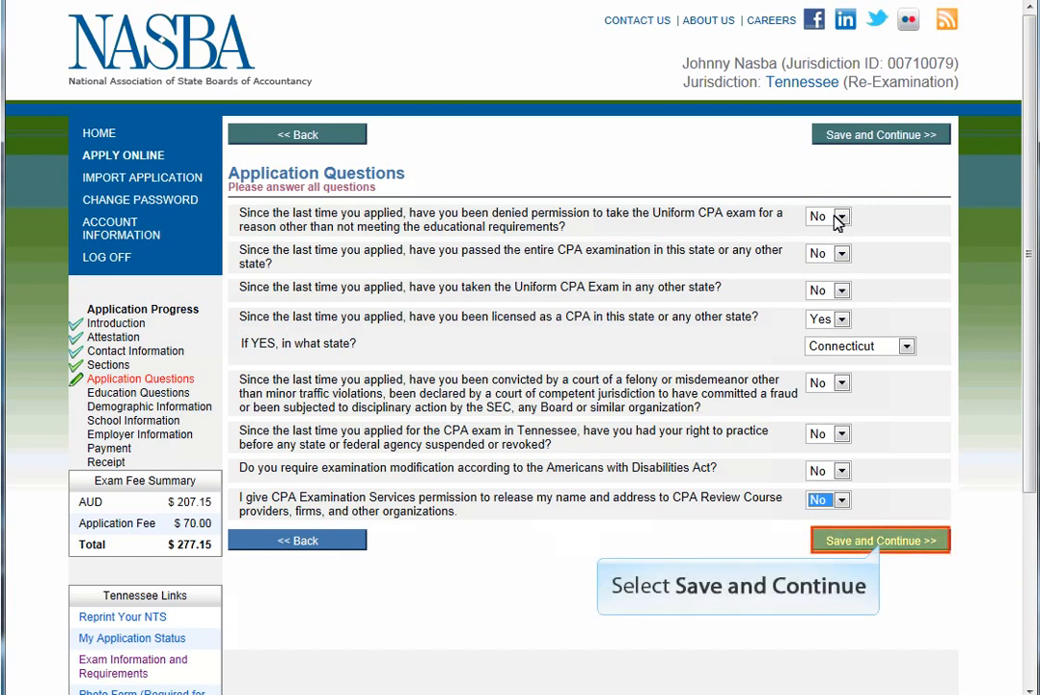
Save the application answers (licensed in Connecticut, everything else No).
left_click(880, 542)
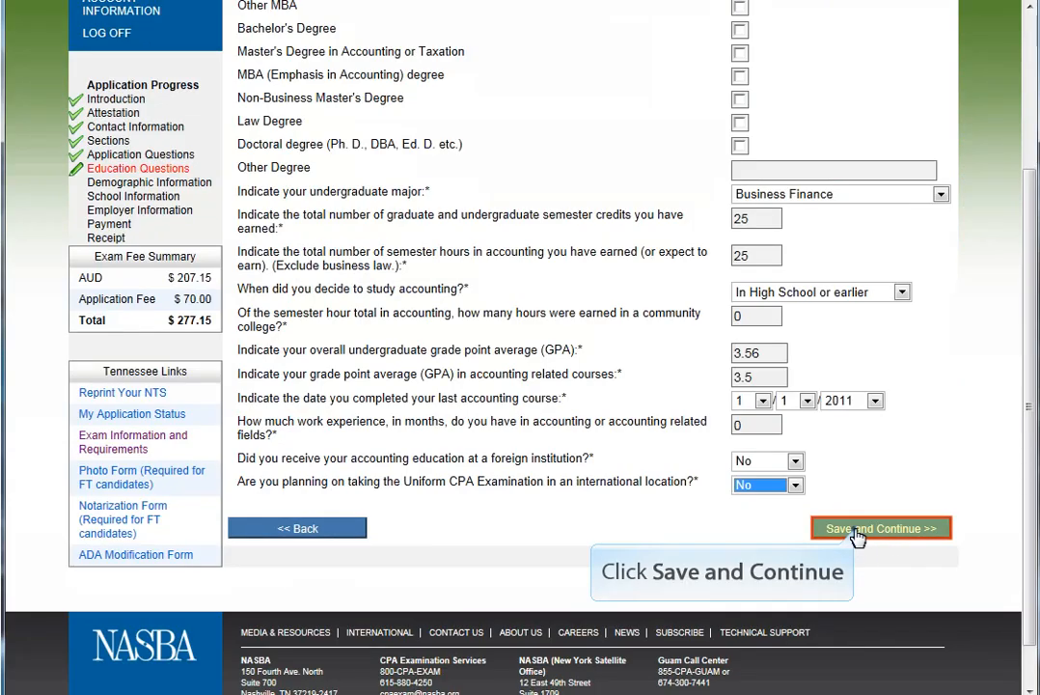
Save the education answers: Business Finance major, 25 credits, 3.56 GPA.
left_click(857, 534)
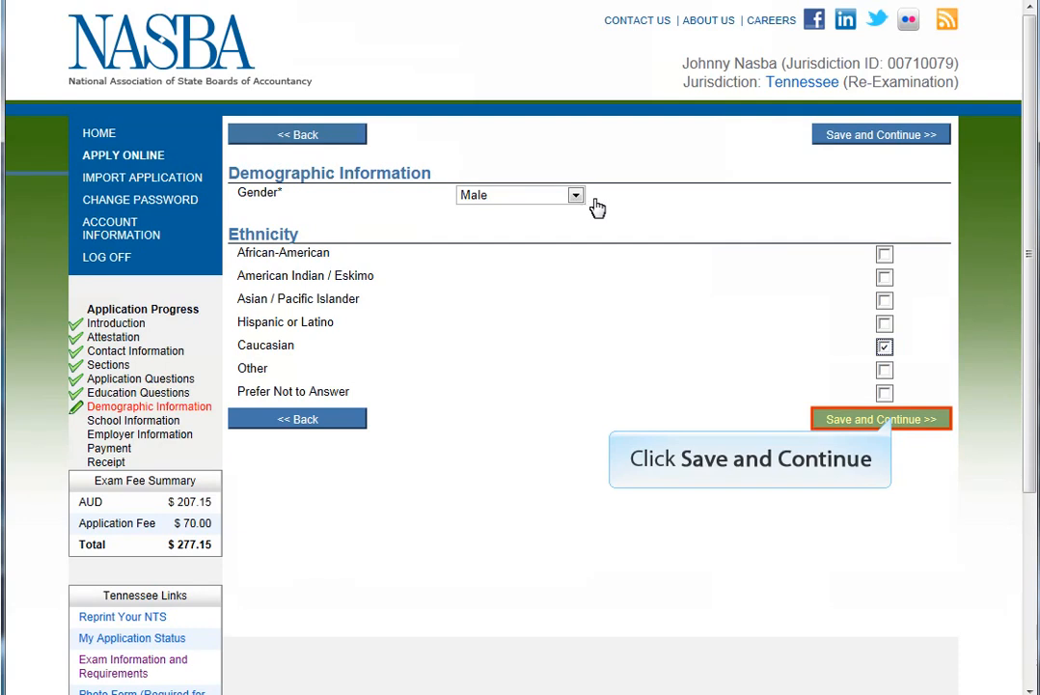
Save the demographics (gender Male, Caucasian ethnicity) to reach School Information.
left_click(896, 420)
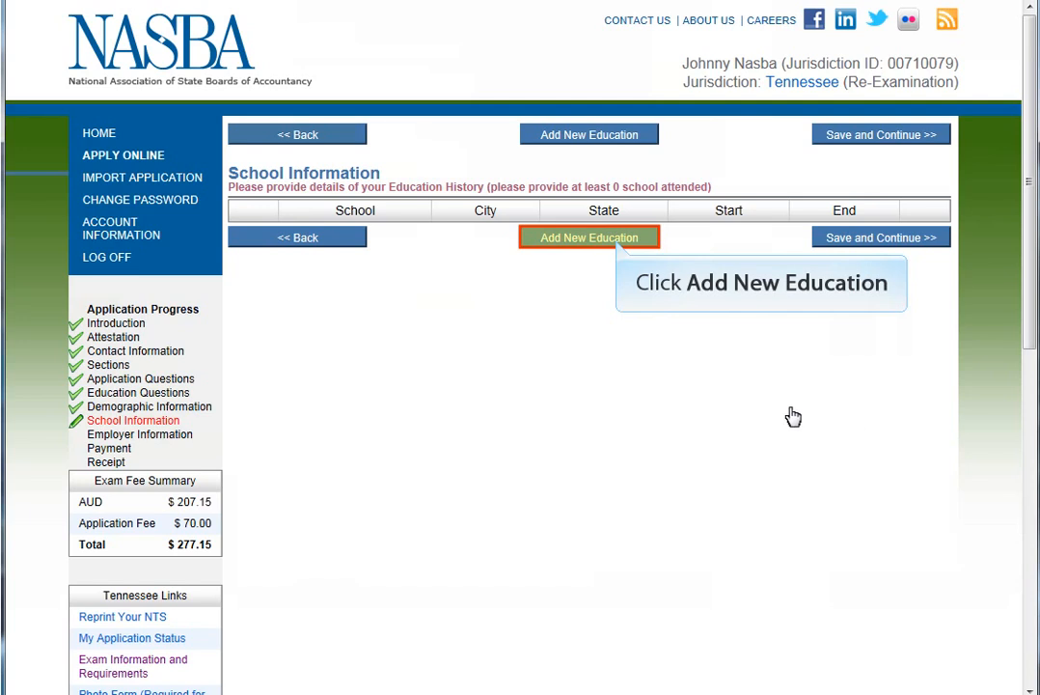
Add and save a Foreign Education school record, then continue to Employment Questions.
left_click(618, 242)
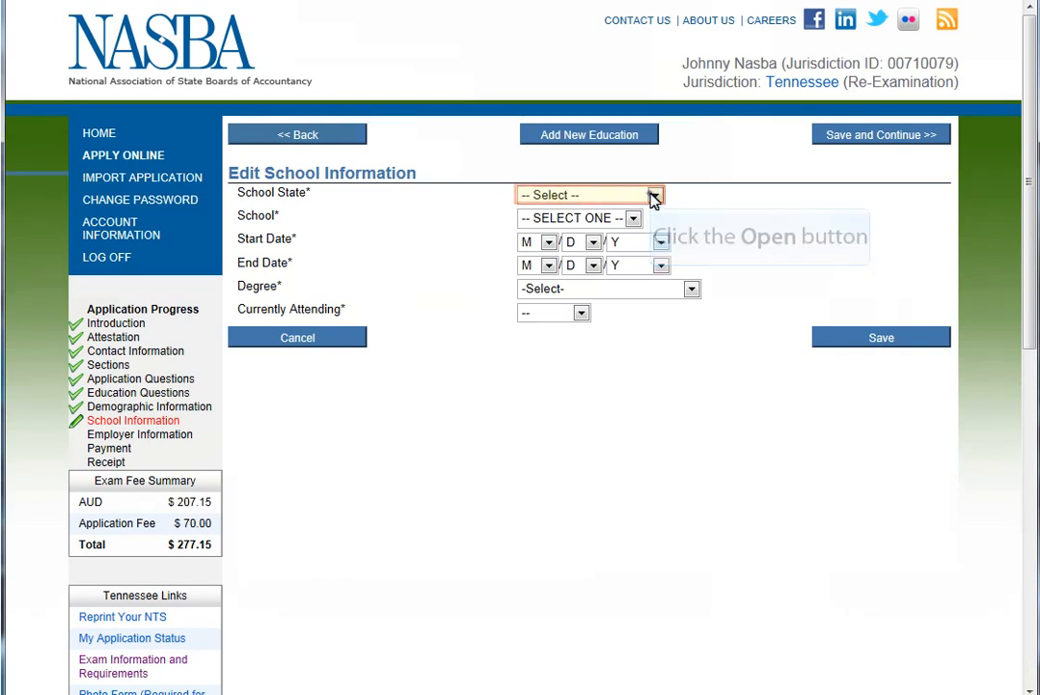
left_click(654, 196)
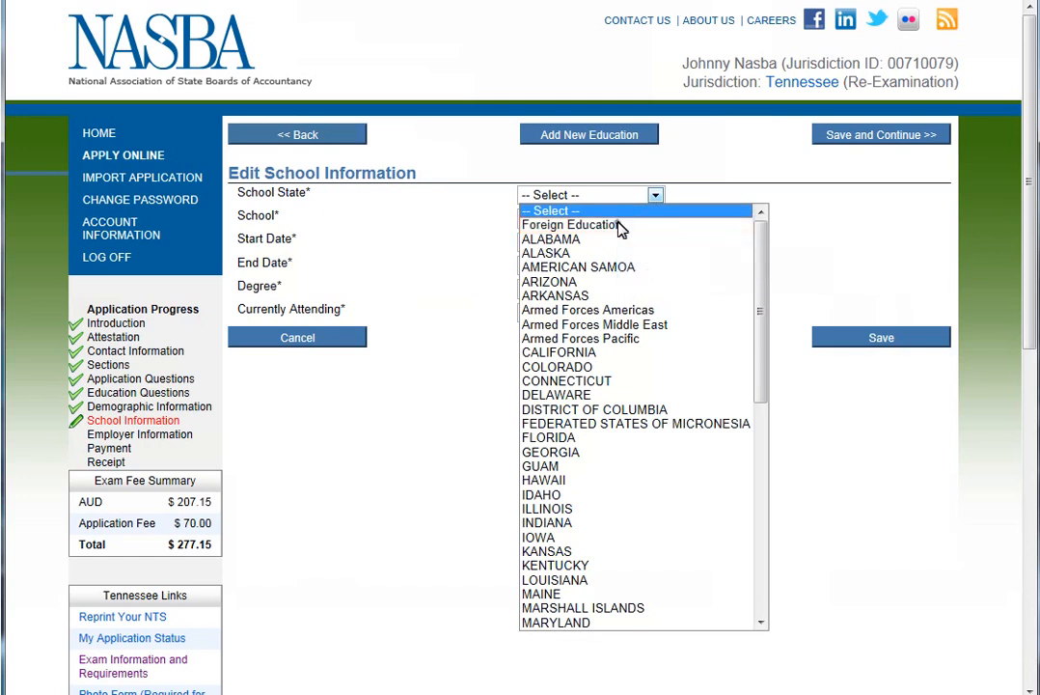
left_click(615, 225)
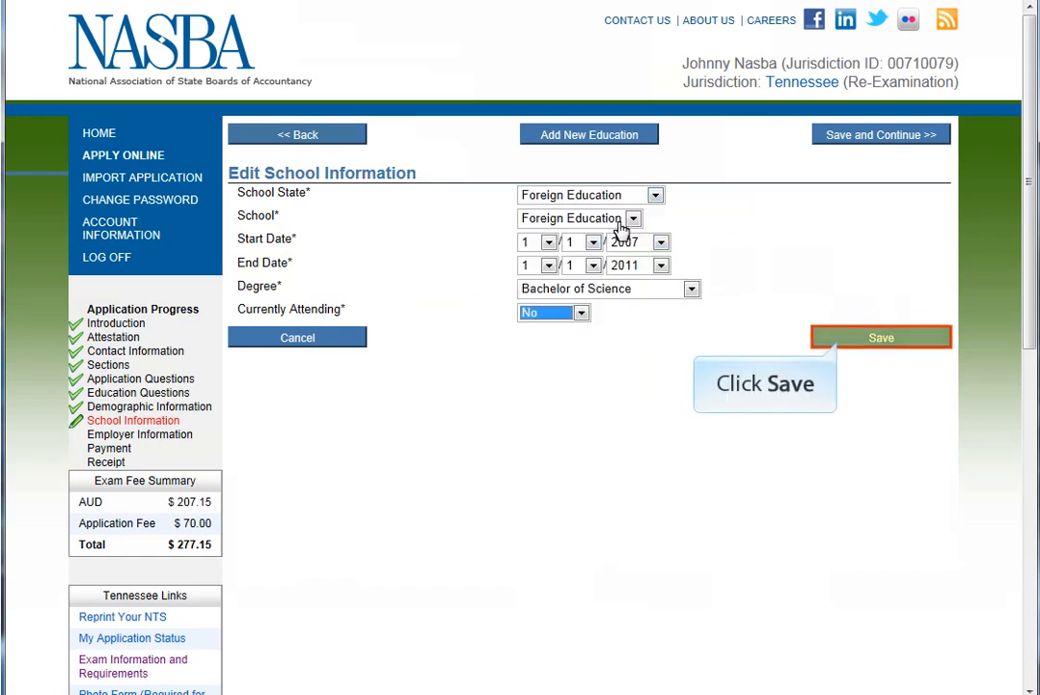
left_click(840, 340)
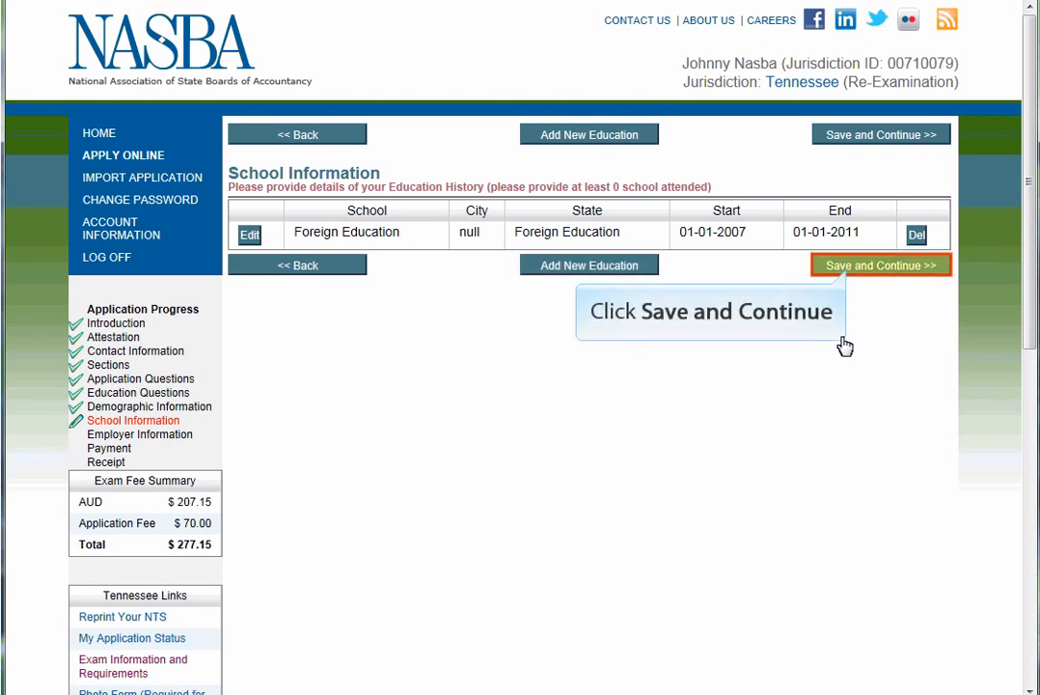
left_click(850, 267)
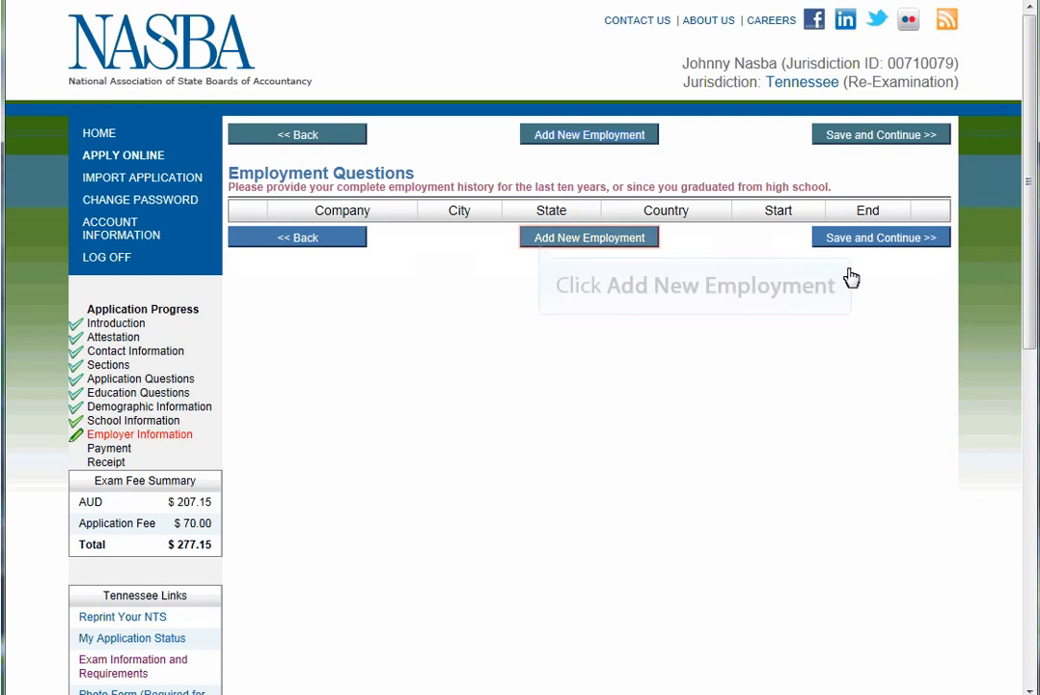
Save a NASBA employer record (Nashville, TN, since 10/10/2009) and proceed to the $277.15 payment page.
left_click(541, 243)
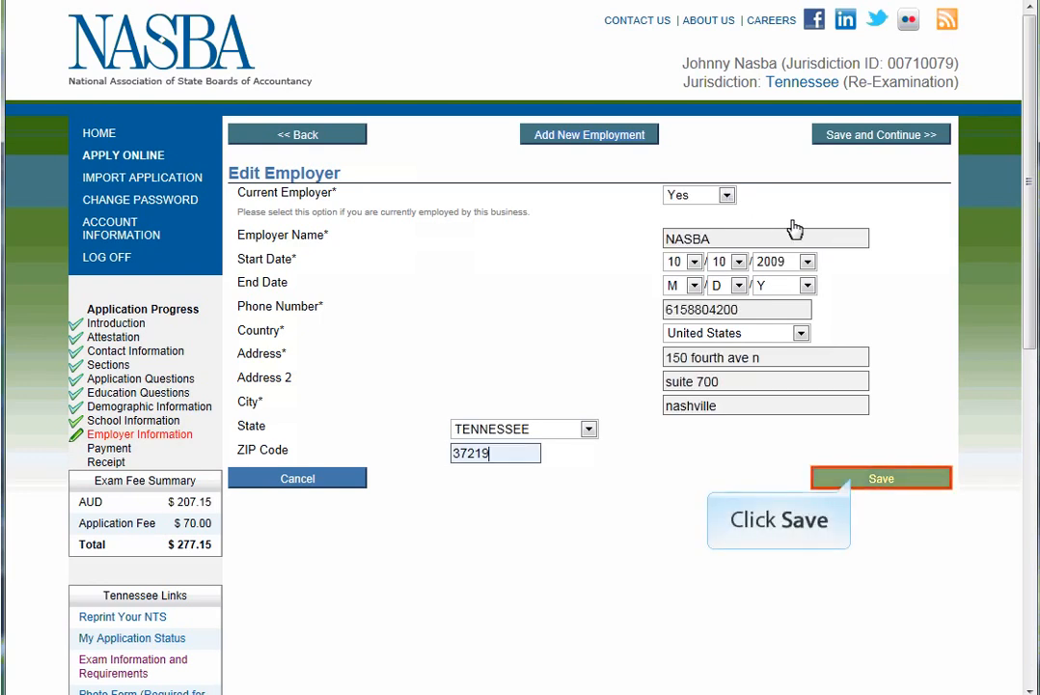
left_click(852, 482)
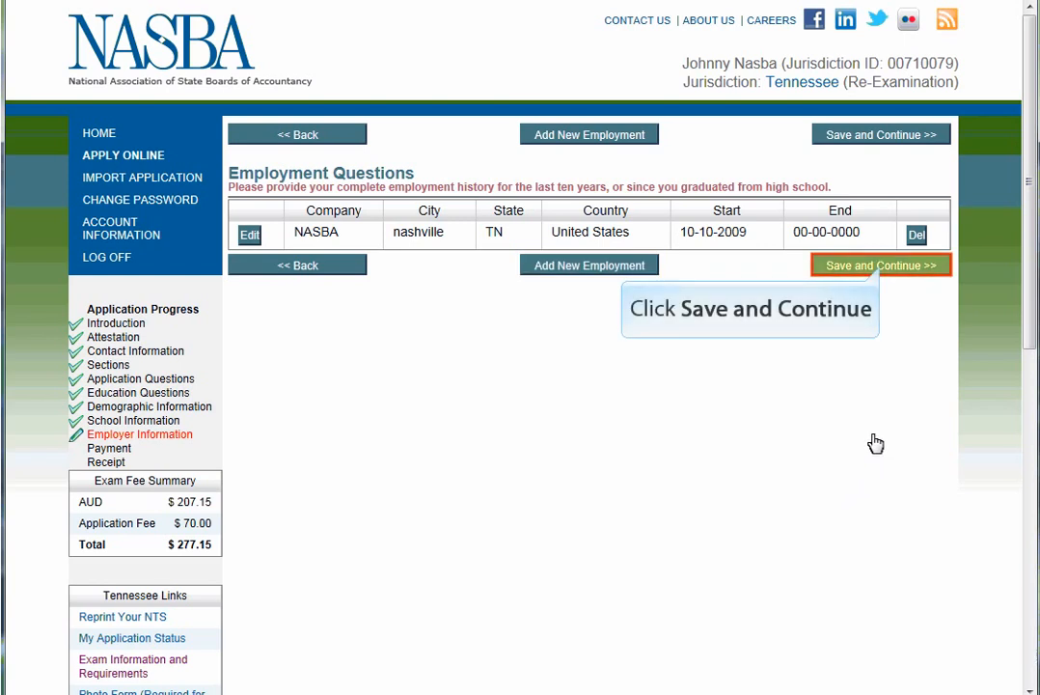
left_click(882, 267)
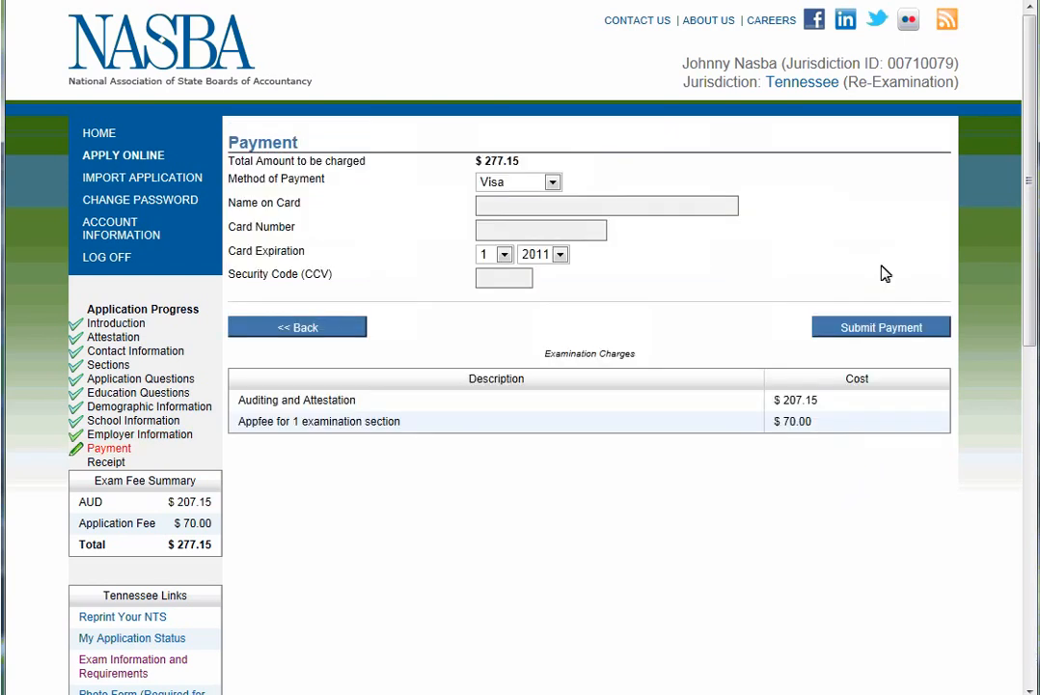